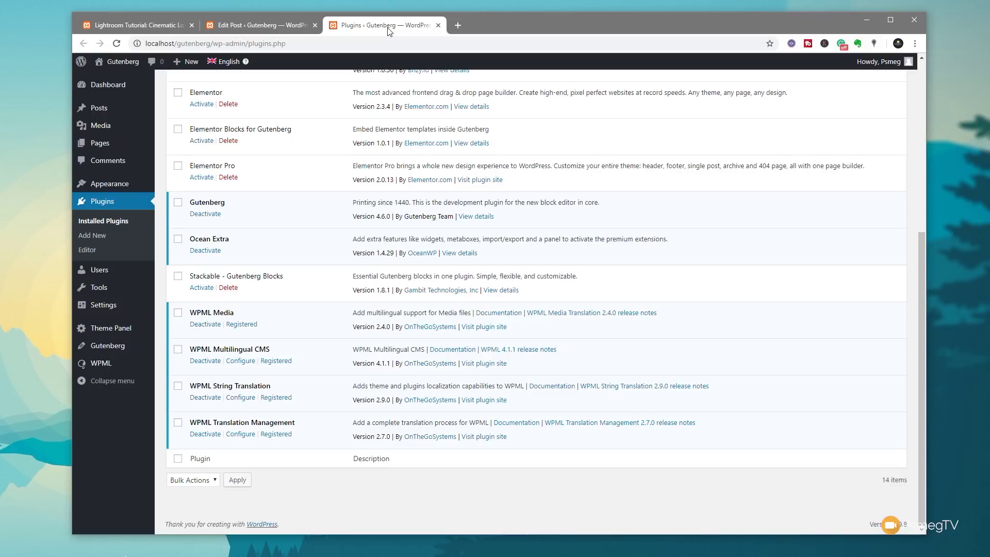
# Return to the Lightroom Tutorial post editor and show its document settings with the WPML Language panel.
pyautogui.click(261, 26)
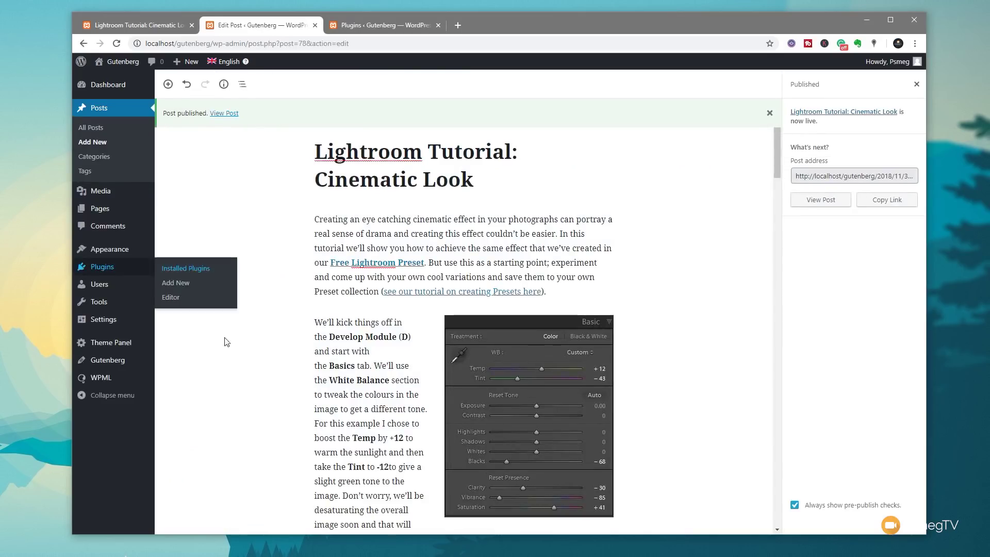
pyautogui.scroll(-1, 235, 346)
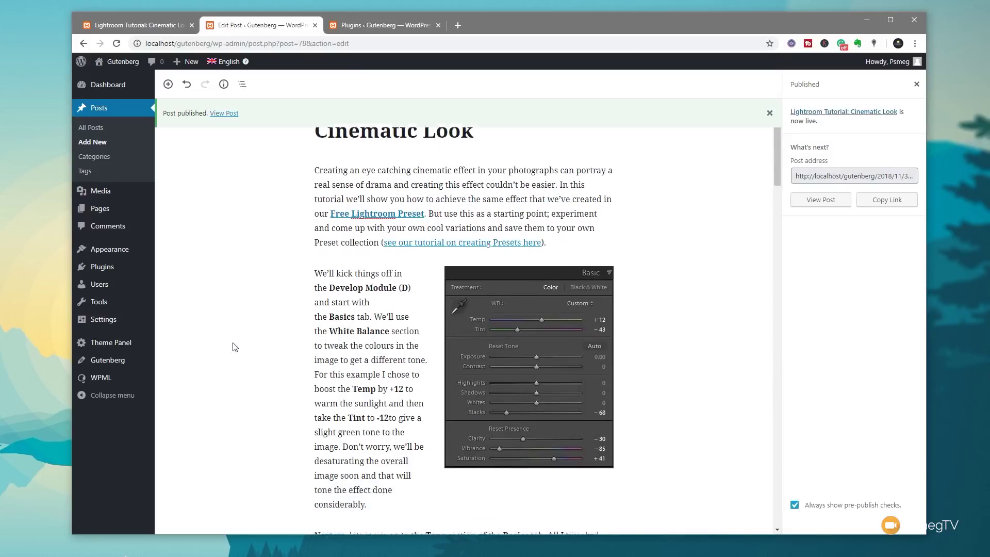
pyautogui.scroll(-9, 235, 346)
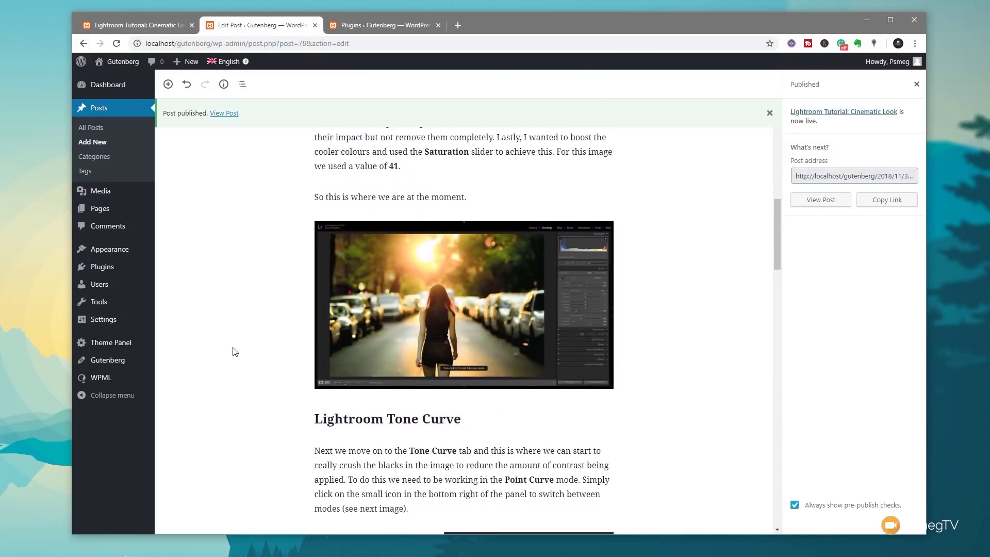
pyautogui.scroll(-4, 234, 352)
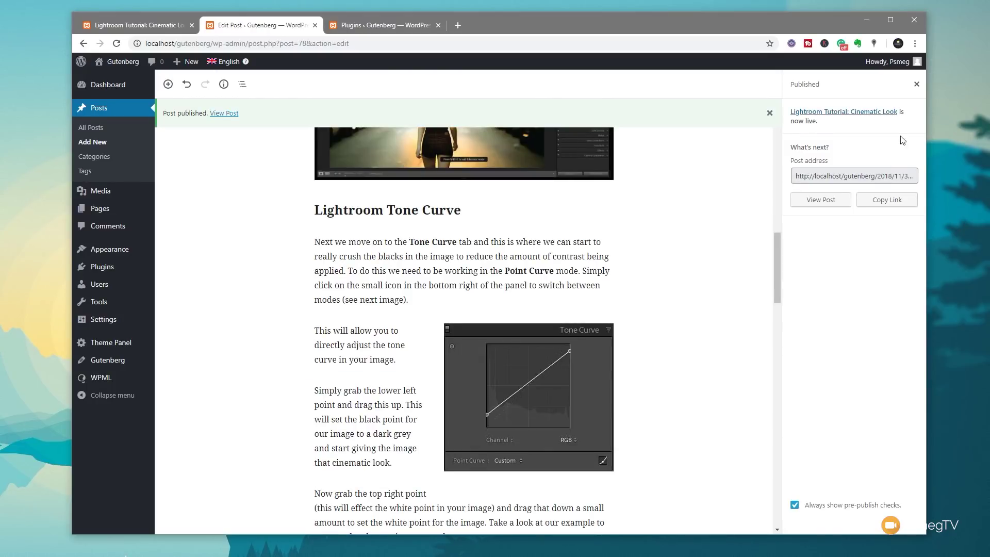
pyautogui.click(916, 84)
pyautogui.click(871, 294)
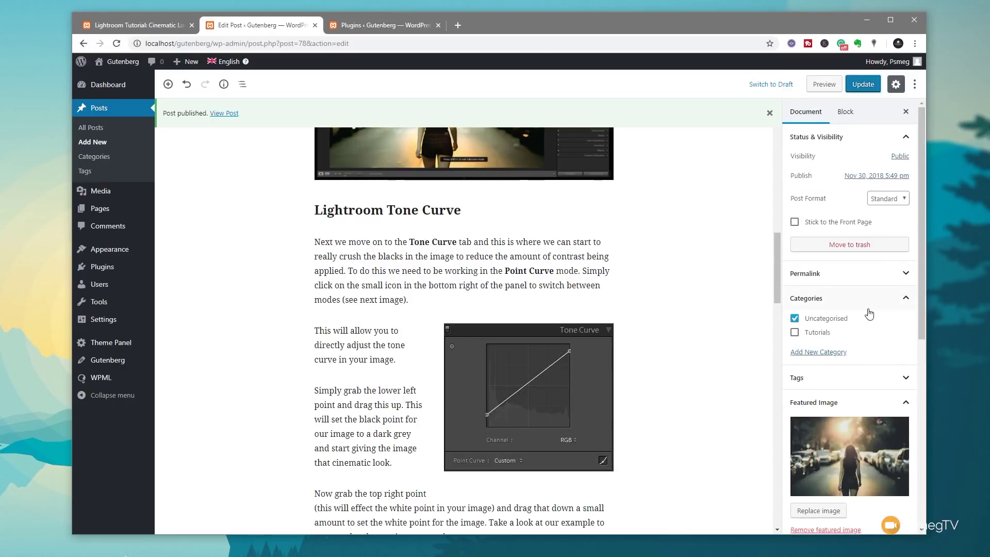
pyautogui.scroll(-2, 868, 340)
pyautogui.scroll(-5, 867, 341)
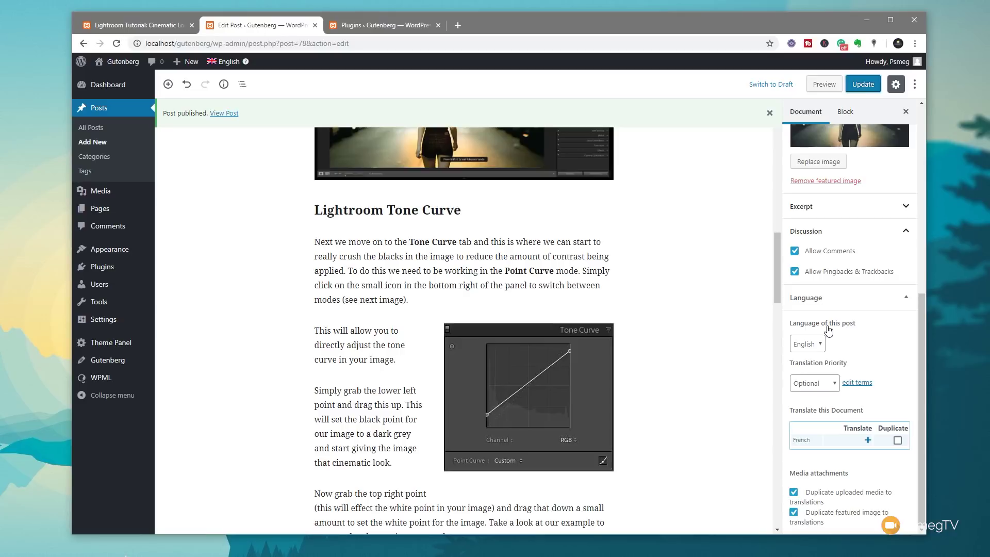
# Set the post's translation priority to Required and start its French translation.
pyautogui.click(816, 384)
pyautogui.click(812, 403)
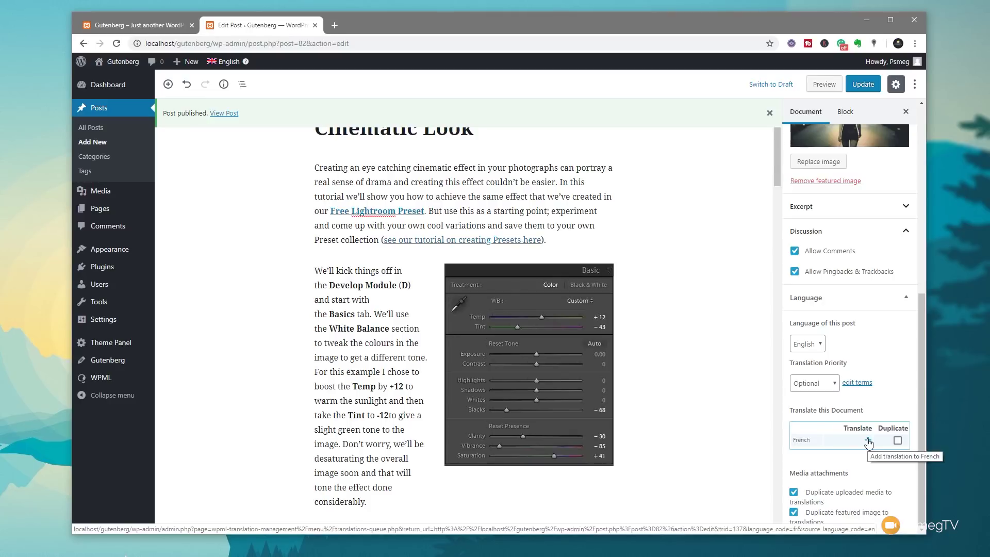
pyautogui.click(867, 441)
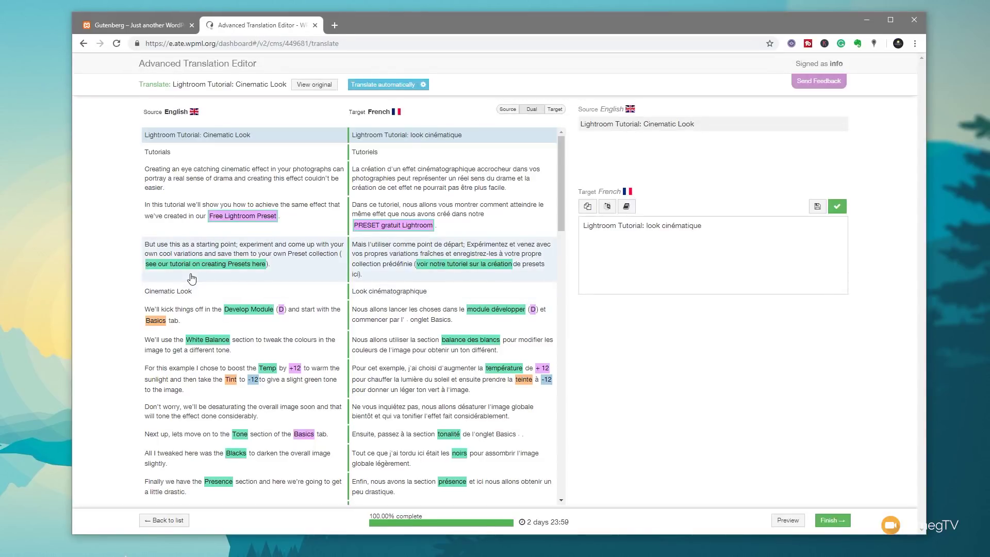
# Check the French translations of the opening paragraphs, the Cinematic Look heading and the Develop Module paragraph.
pyautogui.click(503, 188)
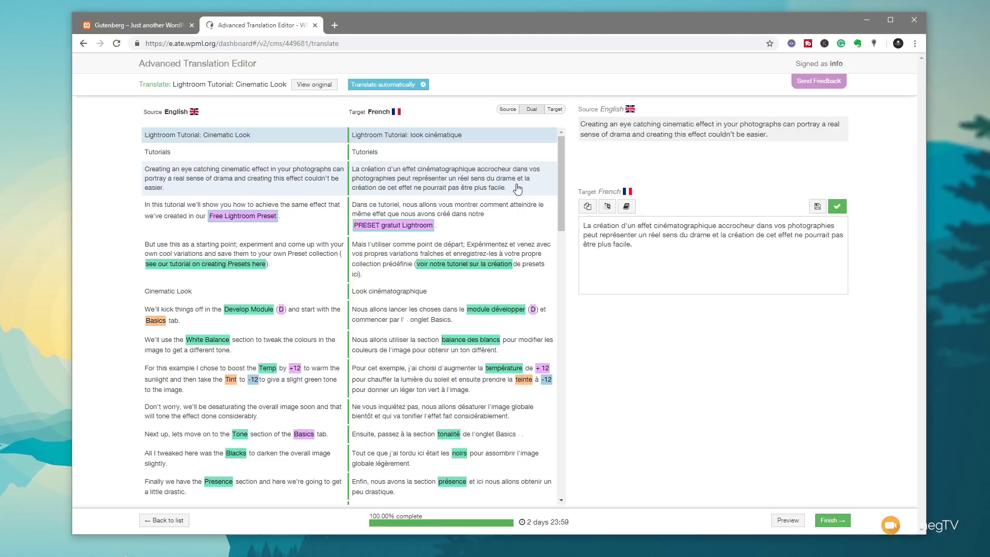
pyautogui.click(508, 220)
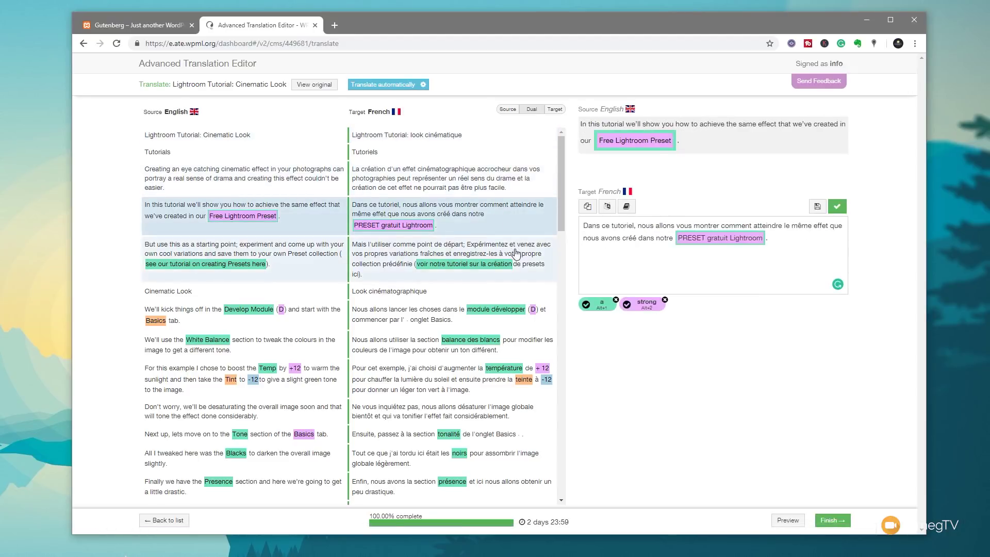
pyautogui.click(513, 255)
pyautogui.click(447, 293)
pyautogui.click(429, 314)
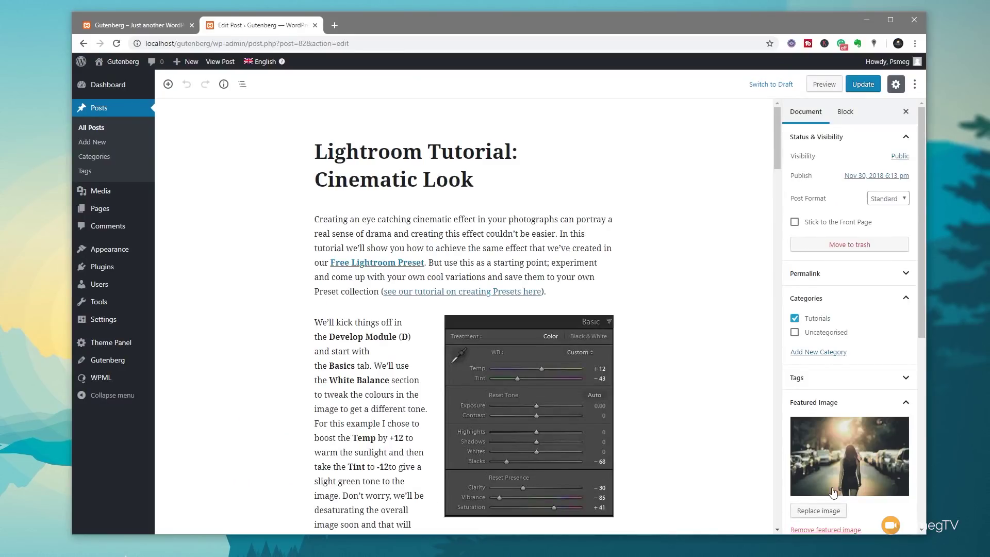
# Update the Lightroom Tutorial post with French listed under Translations, then go to All Posts.
pyautogui.scroll(-3, 833, 492)
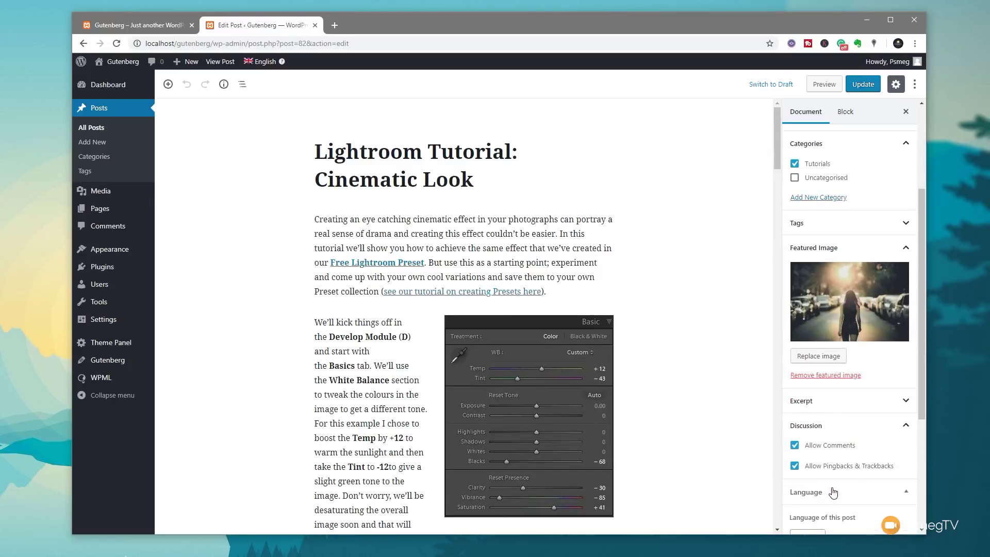
pyautogui.scroll(-4, 833, 492)
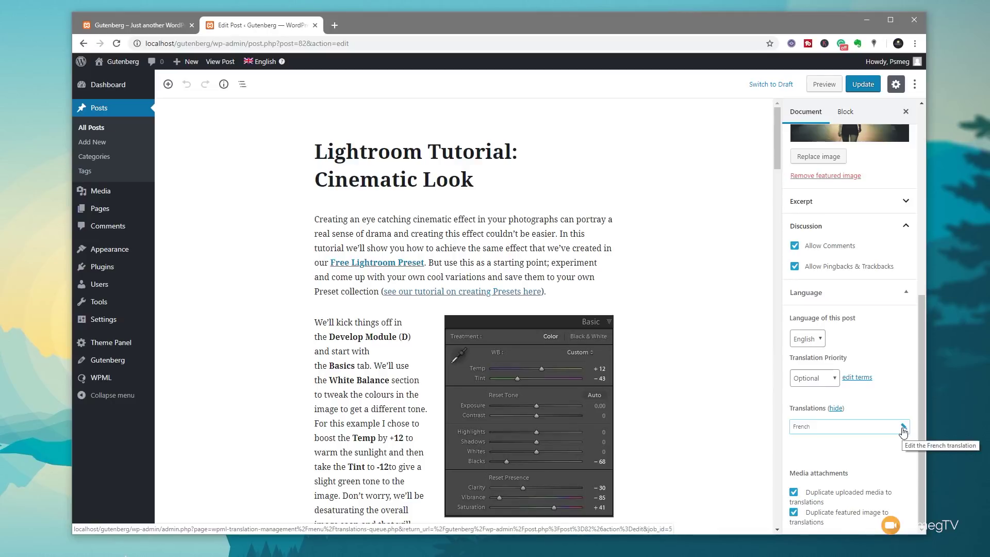
pyautogui.click(869, 84)
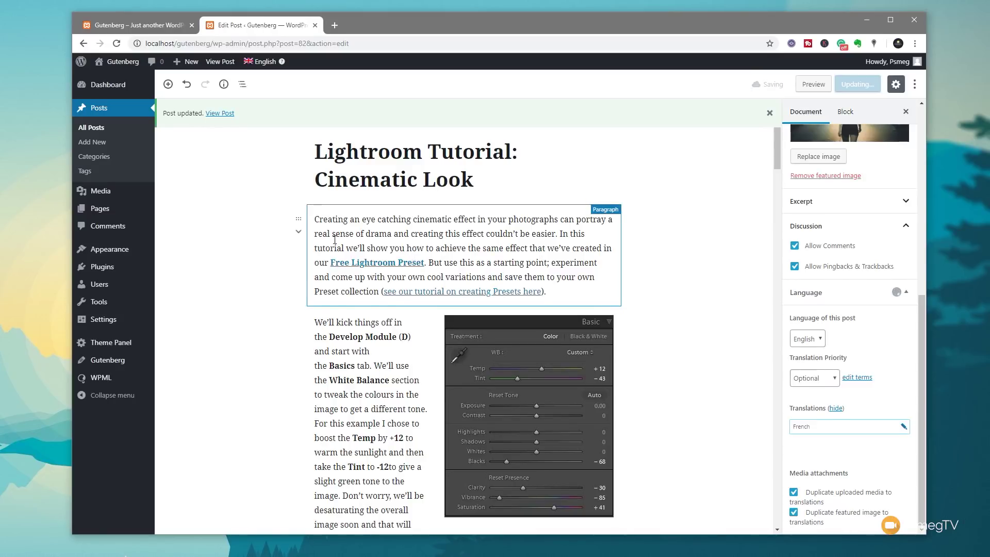
pyautogui.click(93, 130)
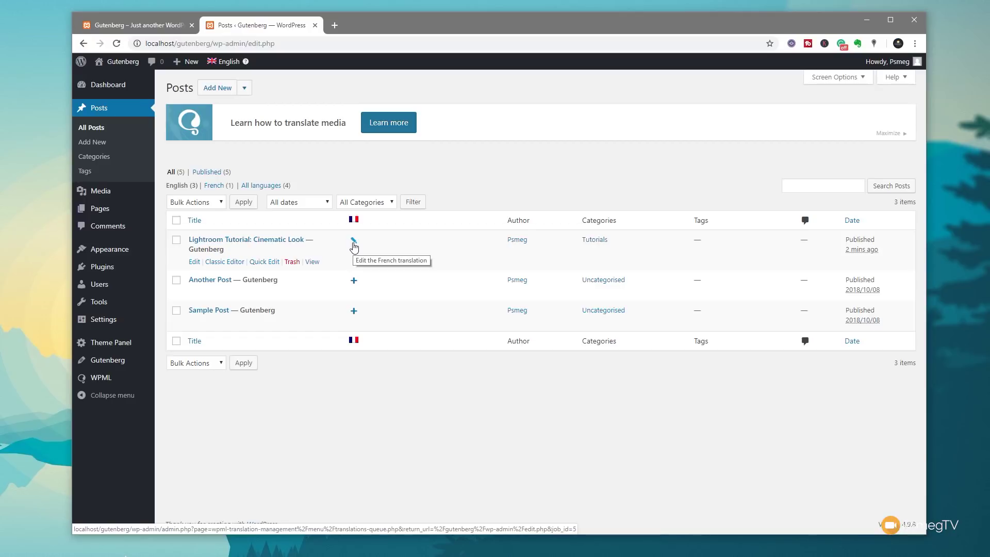
# Open the post's French translation, finish it and redeliver it to the site.
pyautogui.click(353, 245)
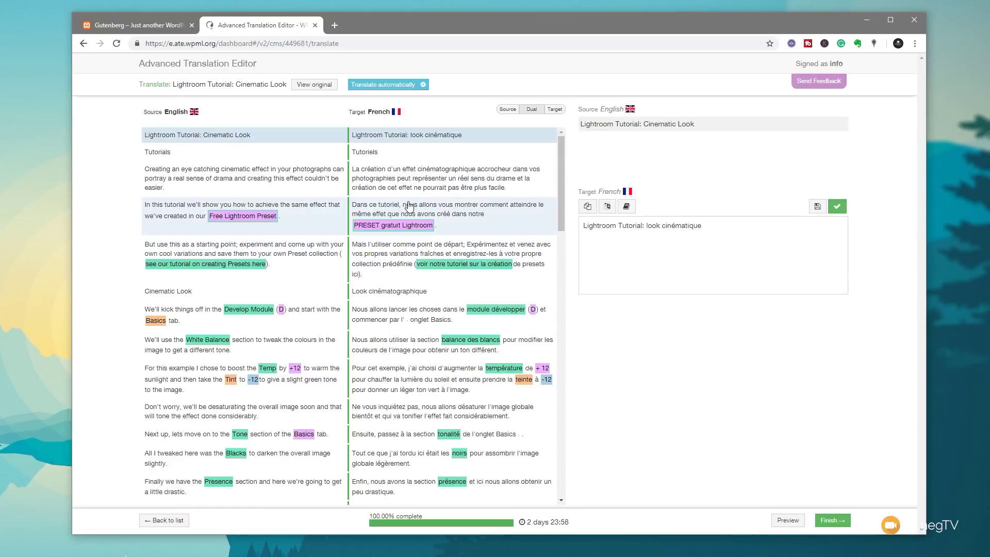
pyautogui.click(830, 521)
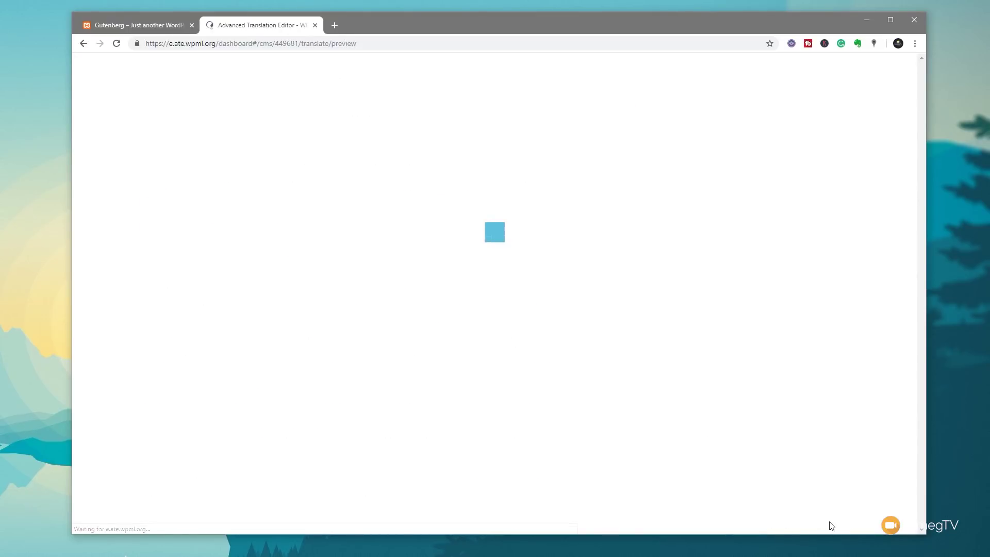
pyautogui.click(830, 522)
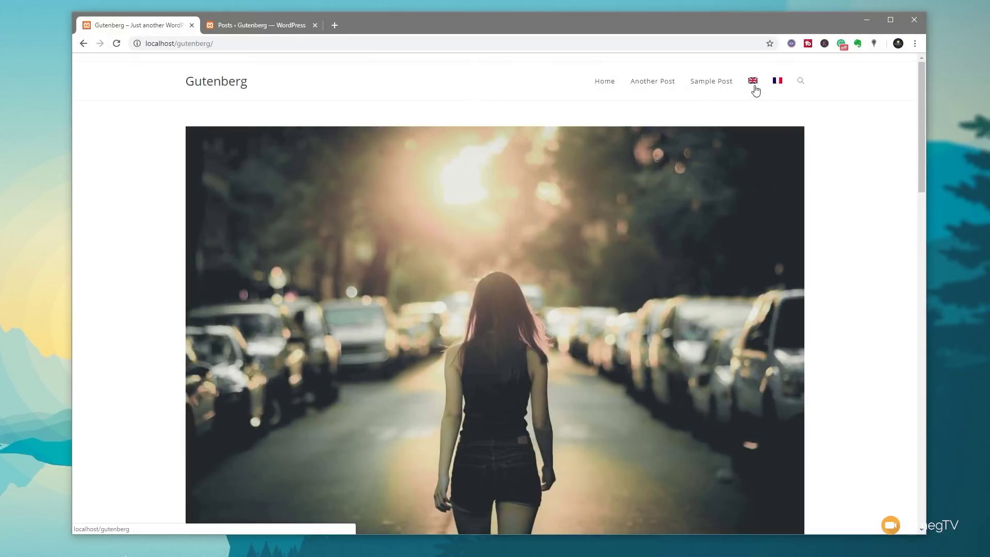
# Open the Lightroom Tutorial post from the site's homepage.
pyautogui.scroll(-5, 830, 279)
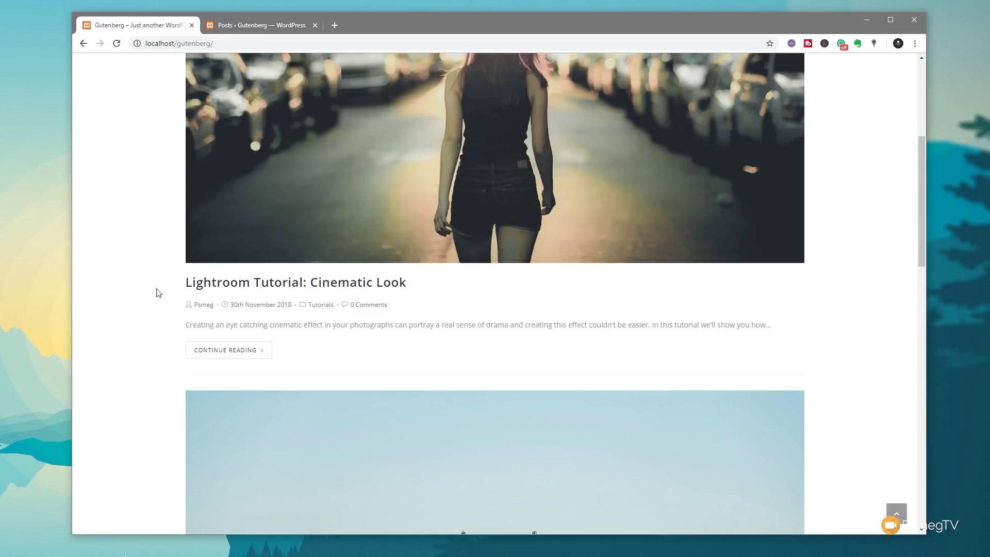
pyautogui.scroll(-3, 155, 289)
pyautogui.scroll(4, 392, 186)
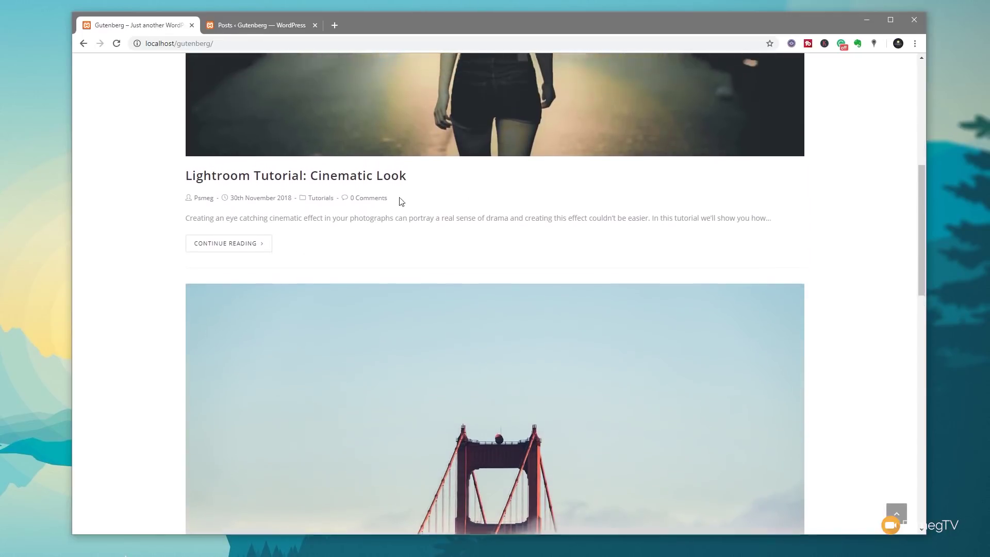
pyautogui.click(464, 305)
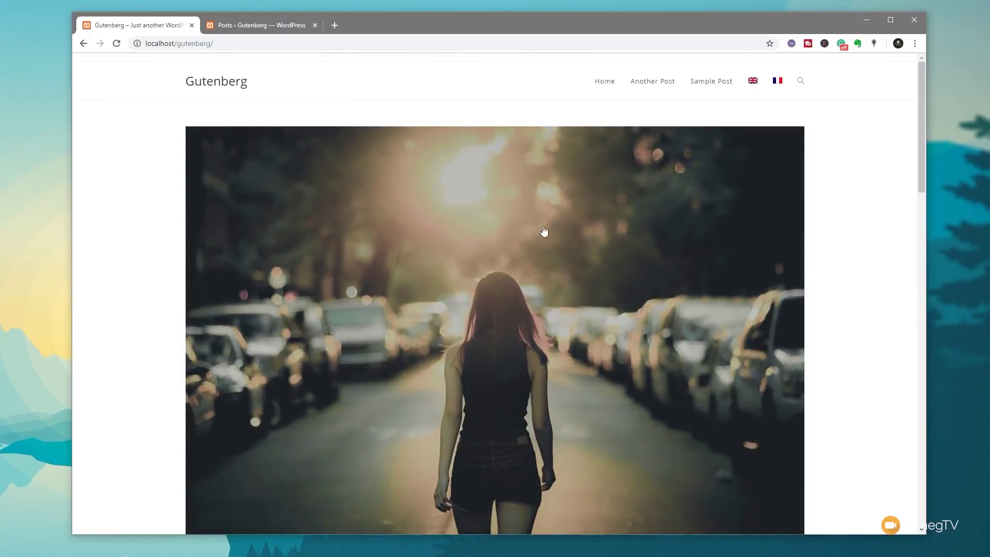
# Switch the Lightroom Tutorial post to its French version.
pyautogui.scroll(-9, 724, 288)
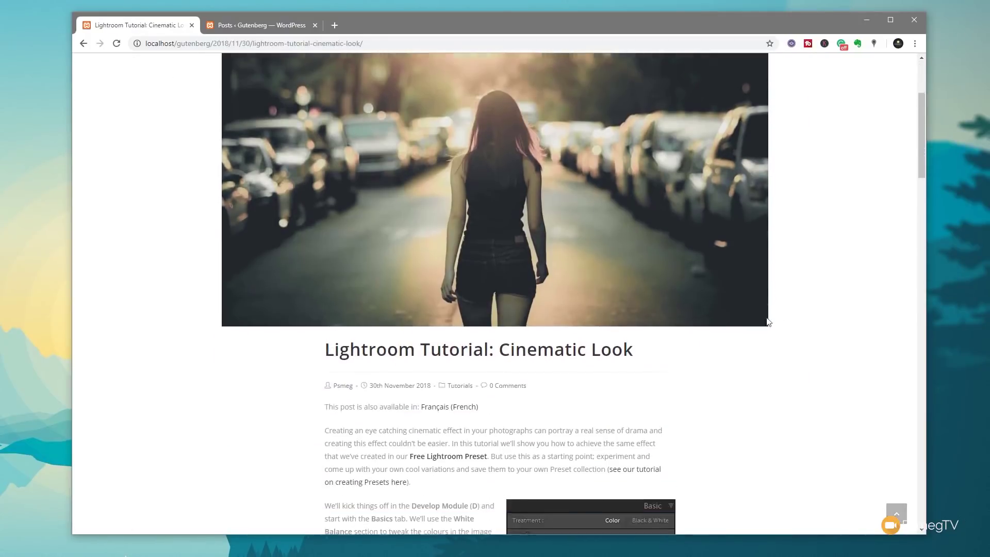
pyautogui.scroll(3, 685, 304)
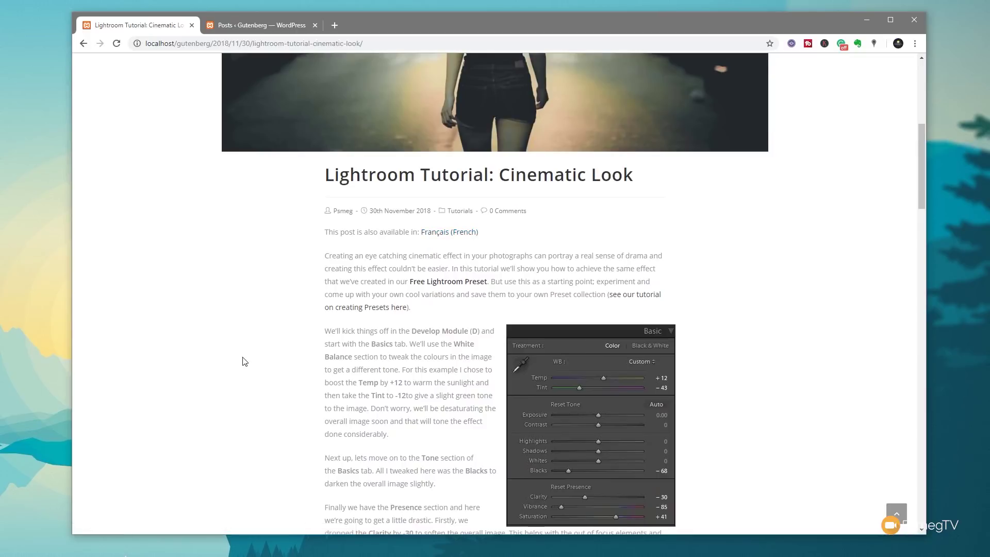
pyautogui.scroll(1, 243, 360)
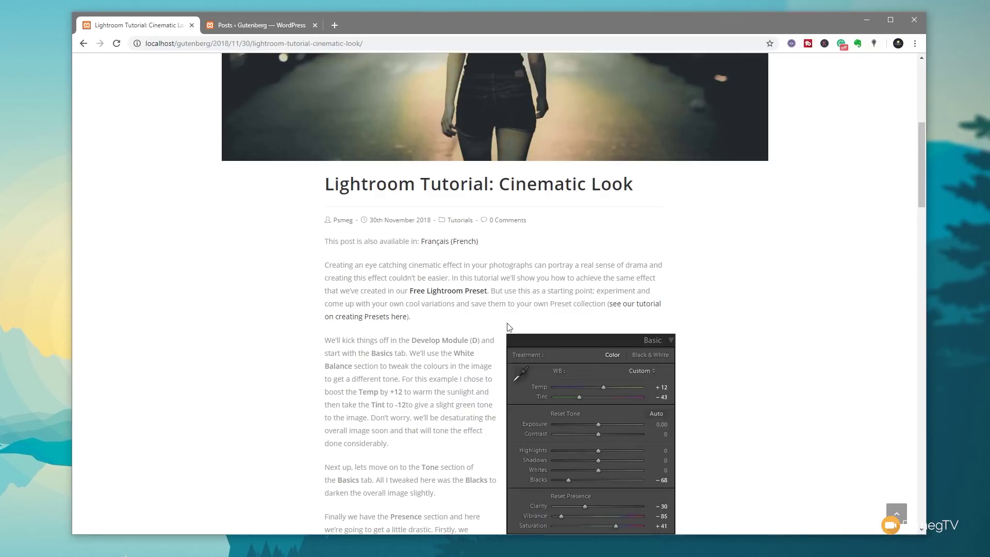
pyautogui.scroll(6, 842, 336)
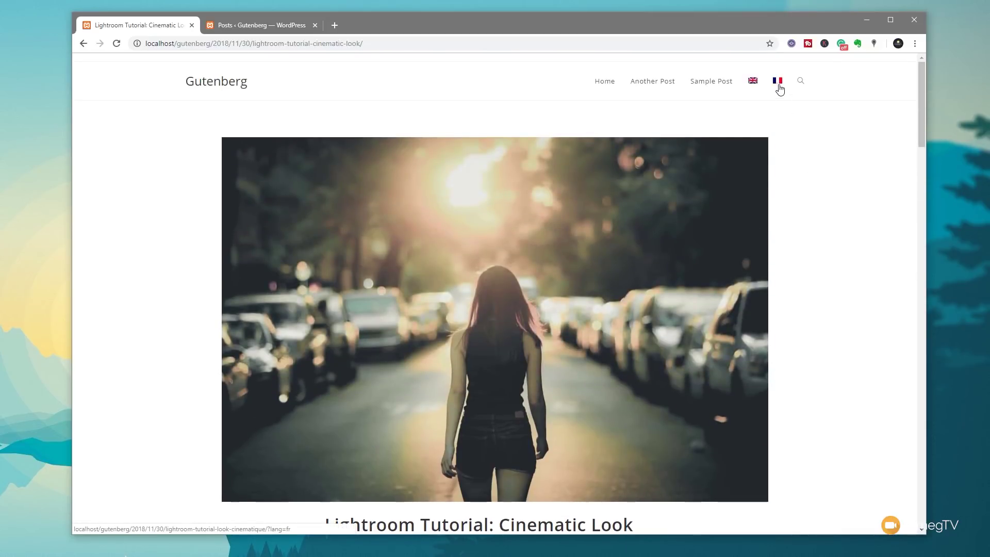
pyautogui.click(778, 83)
# Dismiss the browser's translate offer and scroll through the French article, e.g. 'Courbe de tonalité de Lightroom'.
pyautogui.scroll(-10, 848, 324)
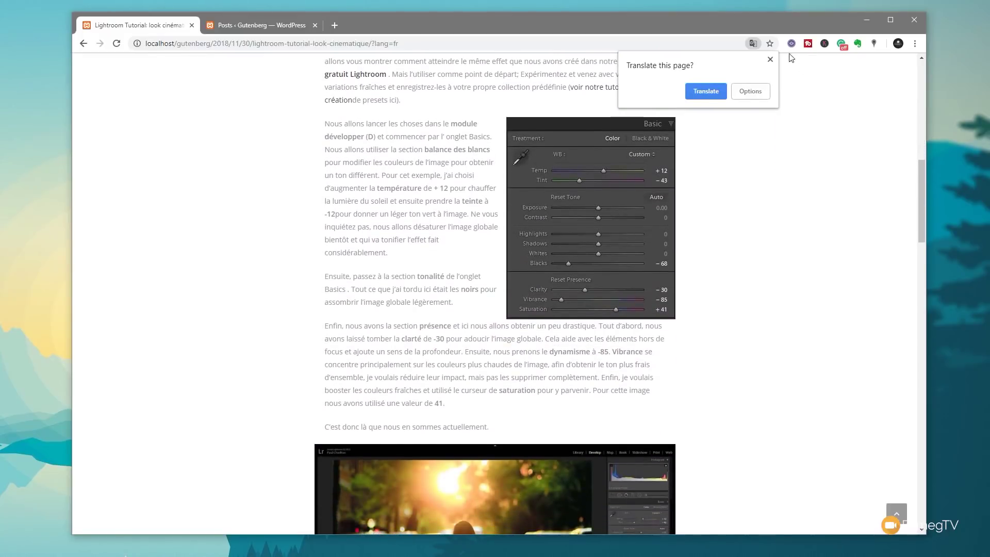
pyautogui.click(770, 59)
pyautogui.scroll(-3, 789, 309)
pyautogui.scroll(-6, 790, 310)
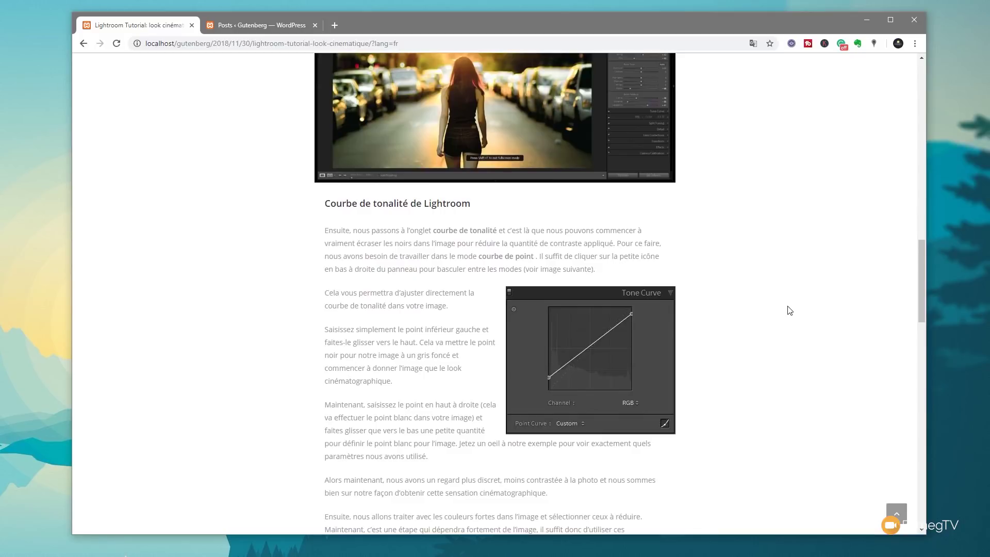
pyautogui.scroll(-4, 789, 310)
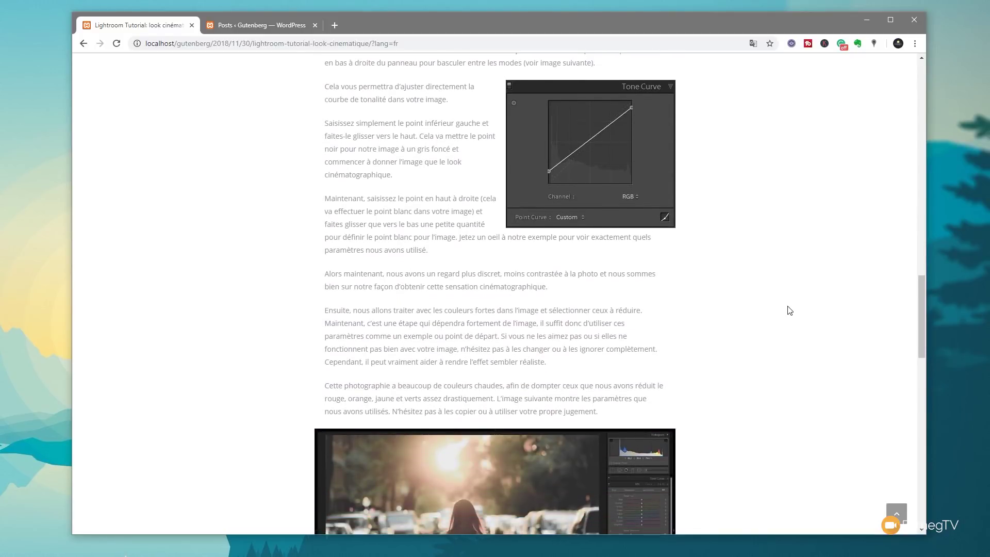
pyautogui.scroll(-7, 790, 310)
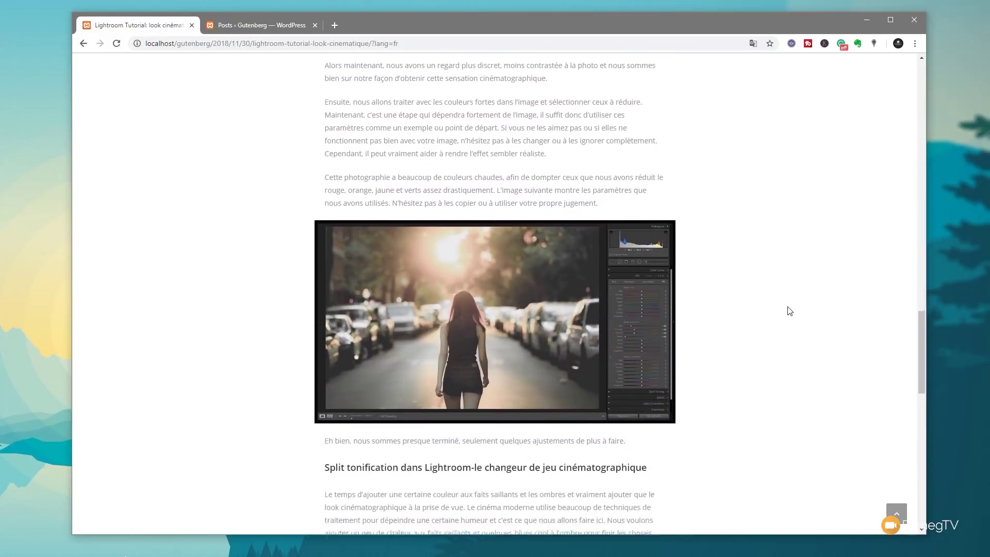